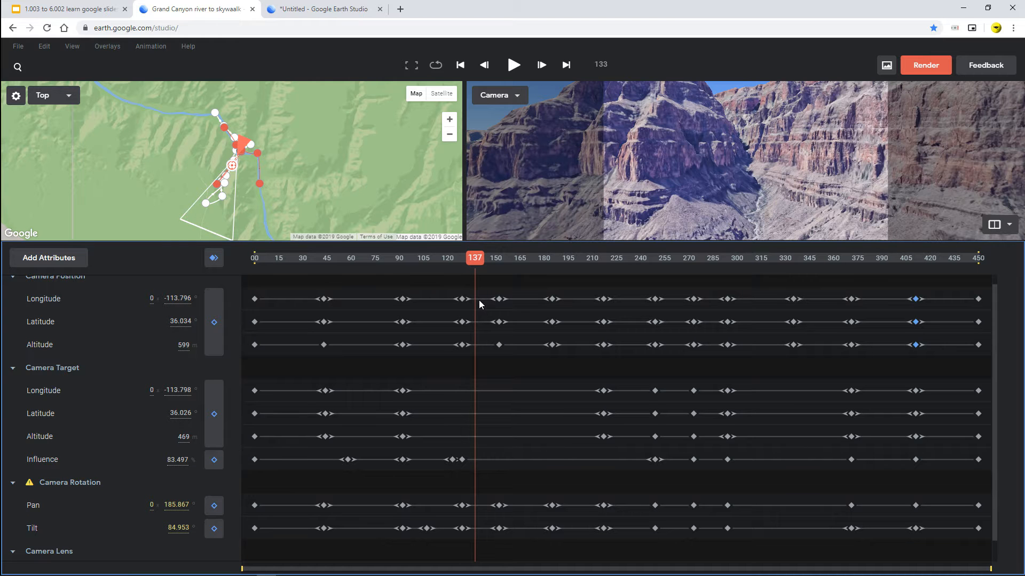
- Scrub through the Grand Canyon river to skywaalk animation from frame 137 to its last frame, 450
left_click_drag(479, 299, 697, 329)
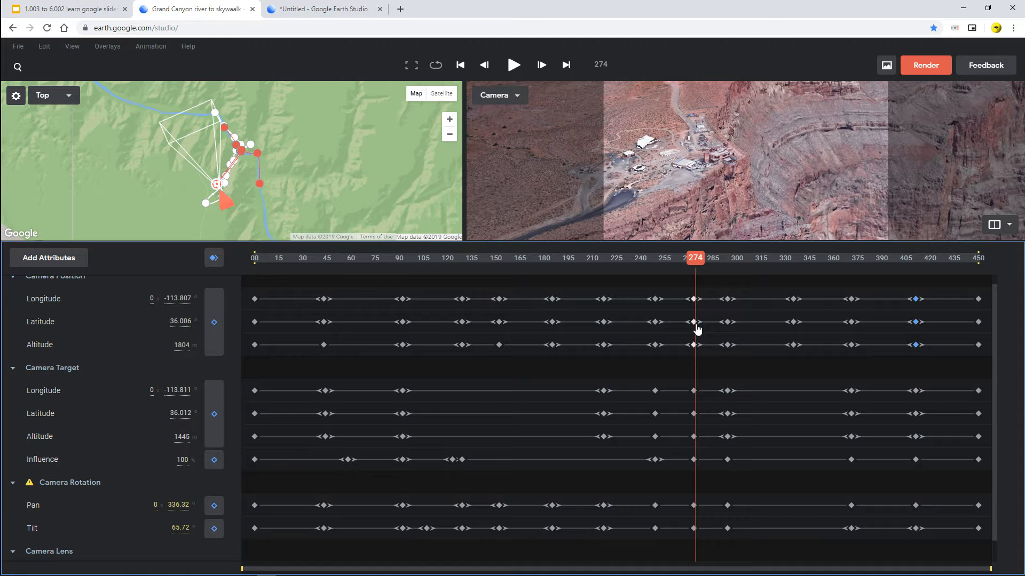
left_click_drag(698, 329, 903, 322)
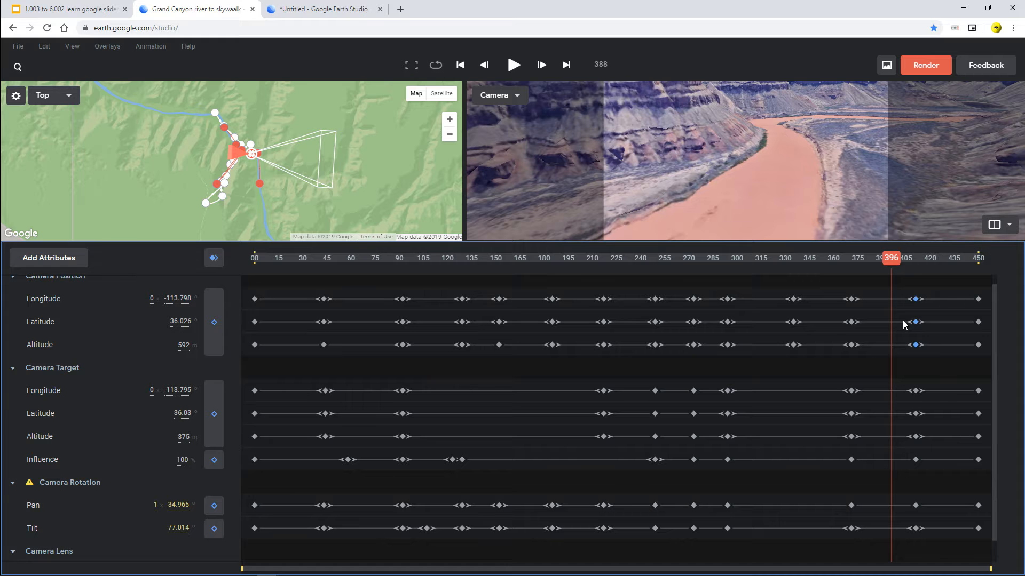
left_click_drag(903, 322, 997, 280)
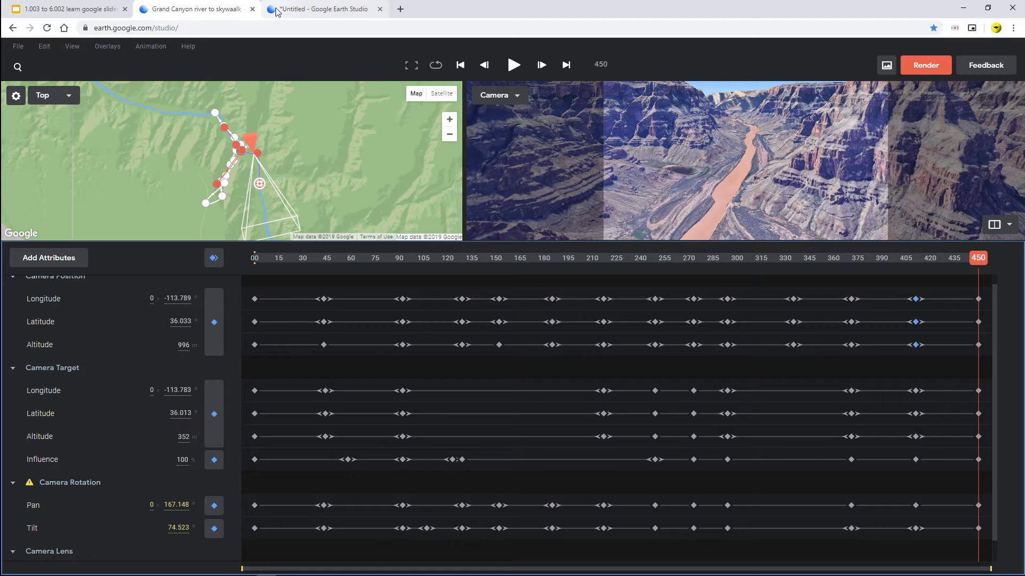
- Load the Grand_Canyon_river_to_skywaalk snapshot from the Downloads folder into the untitled project to set its camera view
left_click(299, 9)
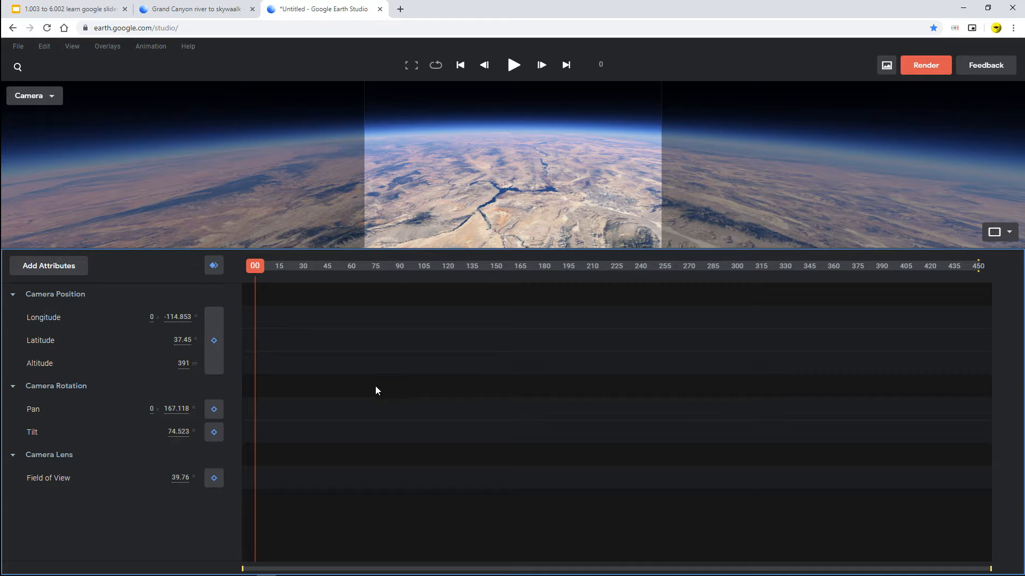
mouse_move(184, 573)
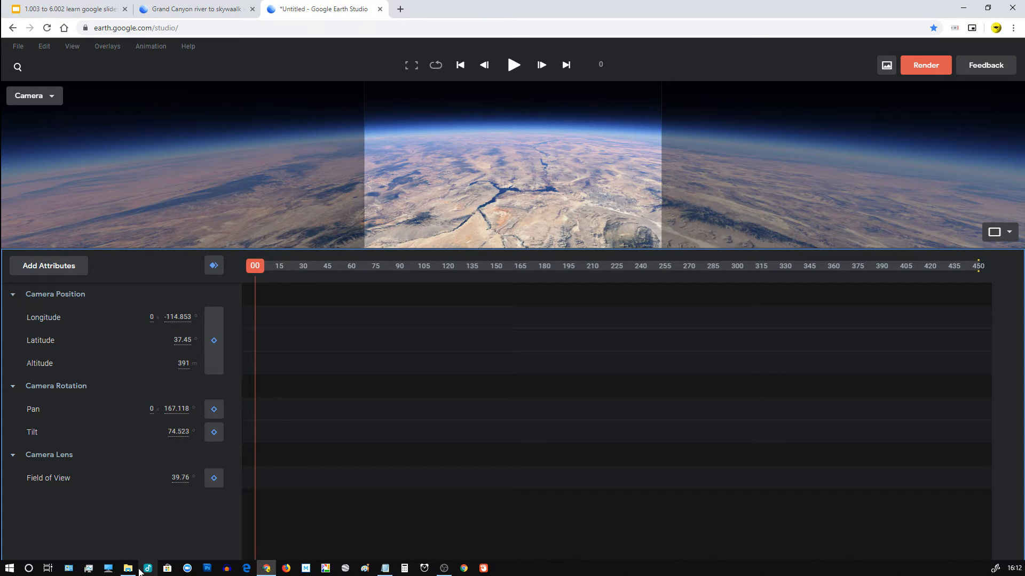
left_click(127, 568)
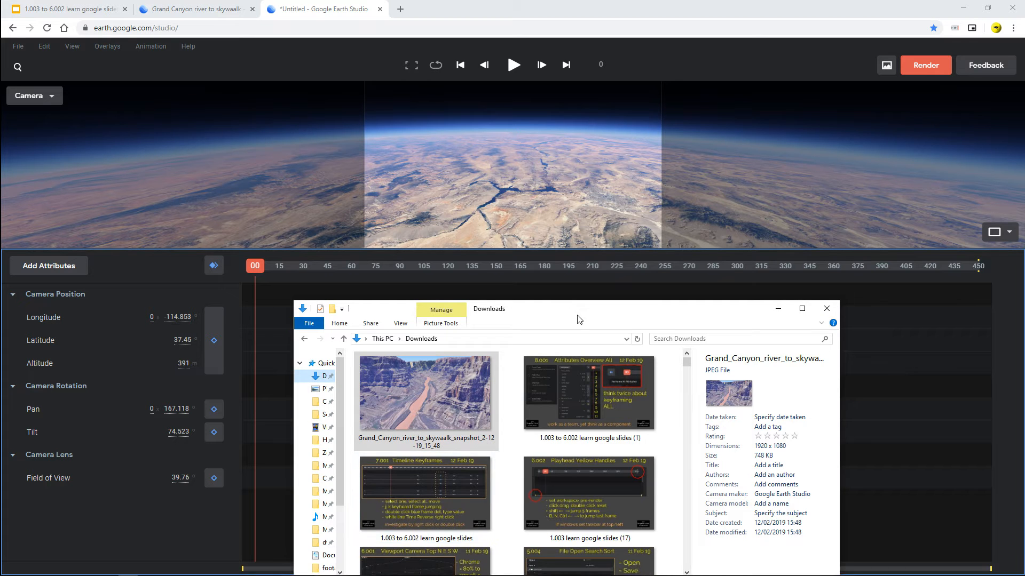
left_click_drag(578, 241, 711, 165)
left_click(545, 260)
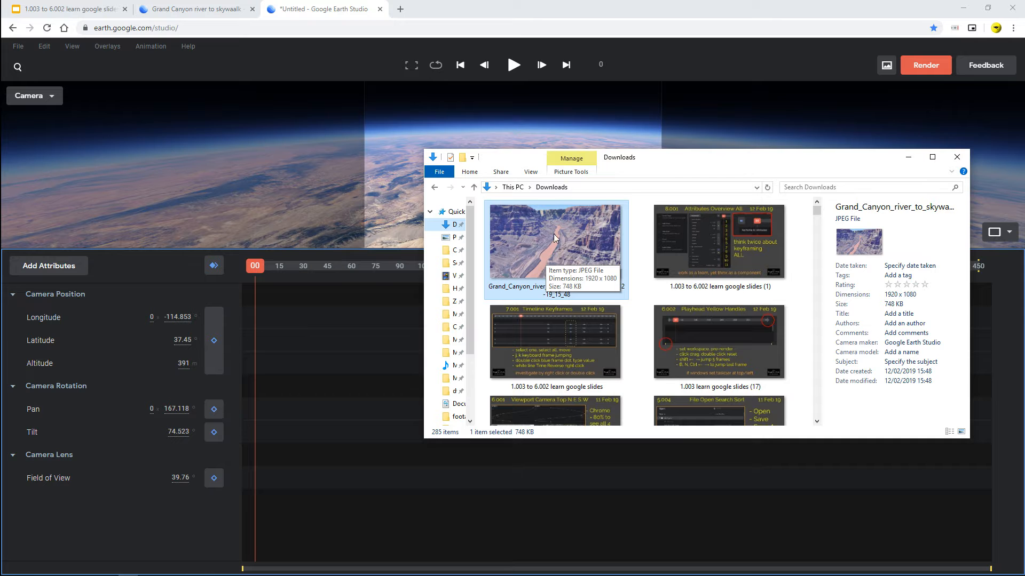
left_click_drag(654, 160, 757, 145)
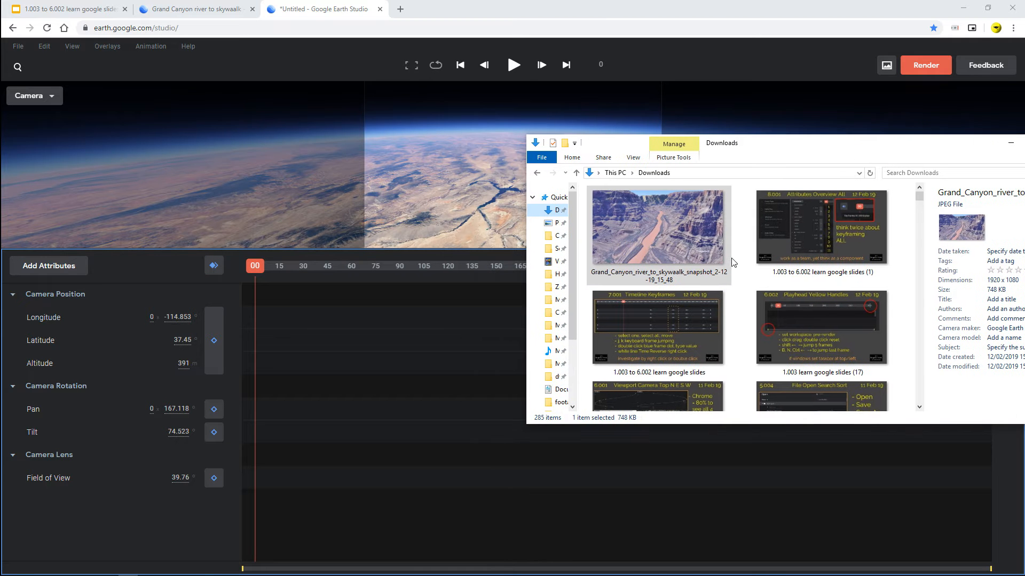
left_click(654, 240)
left_click_drag(652, 230, 371, 310)
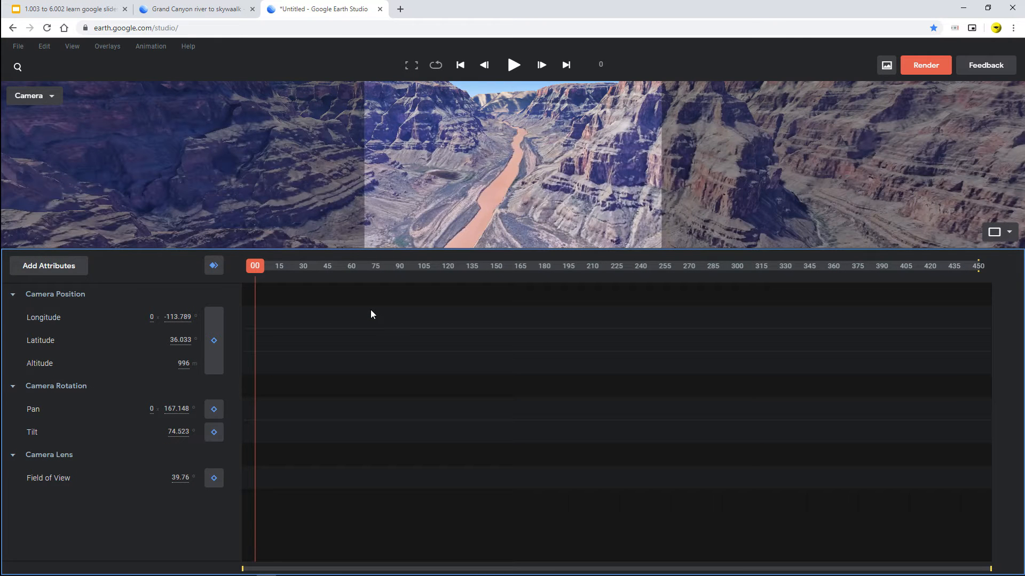
- Keyframe all attributes at frame 0 and, with the camera pulled out to about 7089 km over the globe, at frame 328; preview the zoom
left_click(211, 269)
left_click_drag(267, 269, 782, 289)
scroll(525, 166, "down", 5)
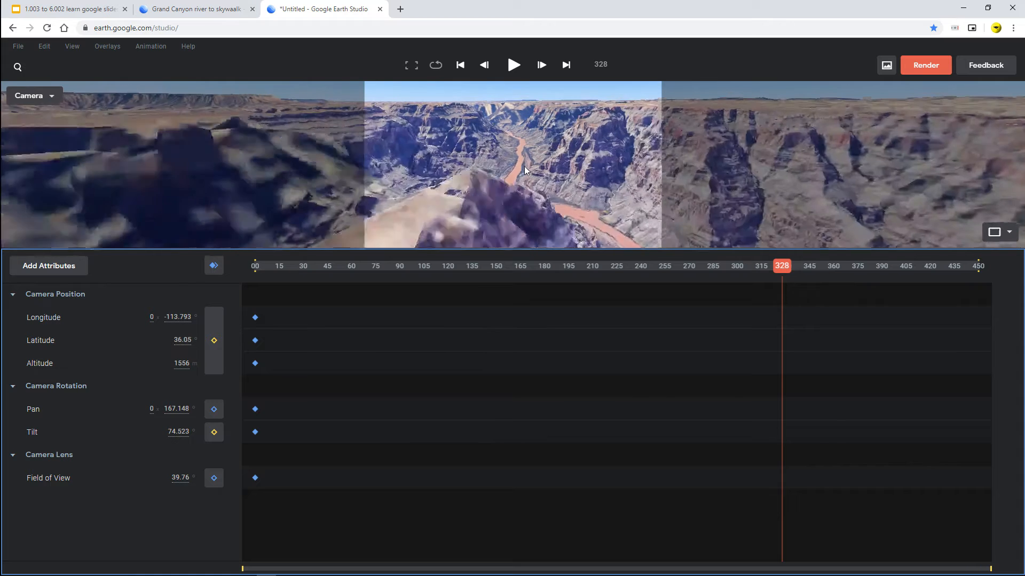
scroll(523, 192, "down", 5)
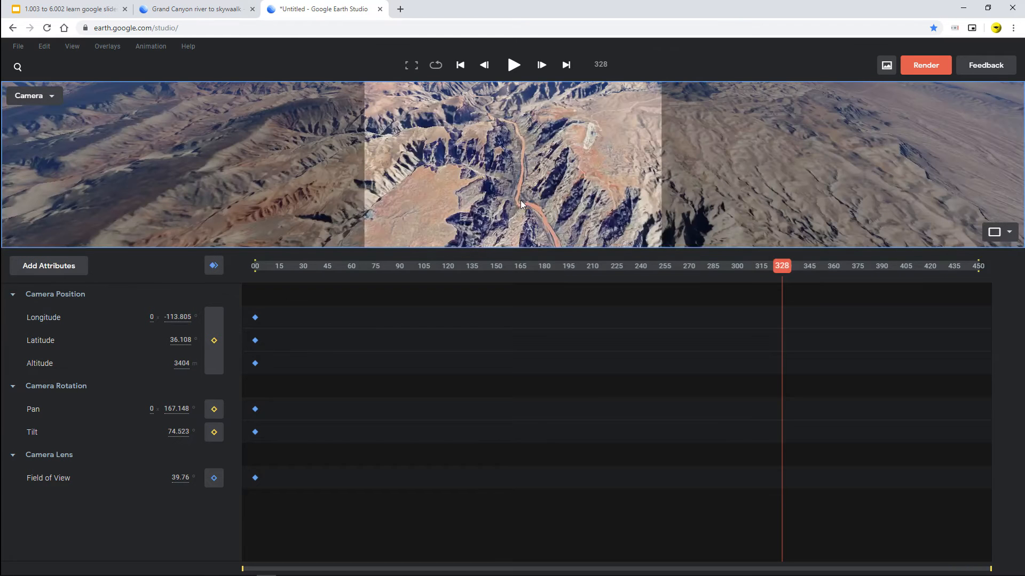
scroll(520, 200, "down", 8)
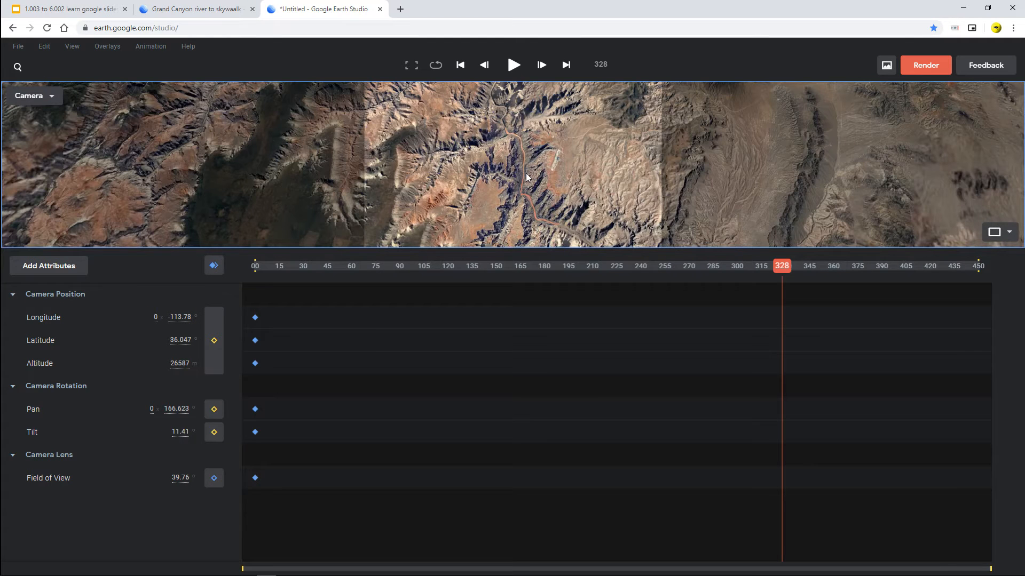
scroll(526, 173, "down", 8)
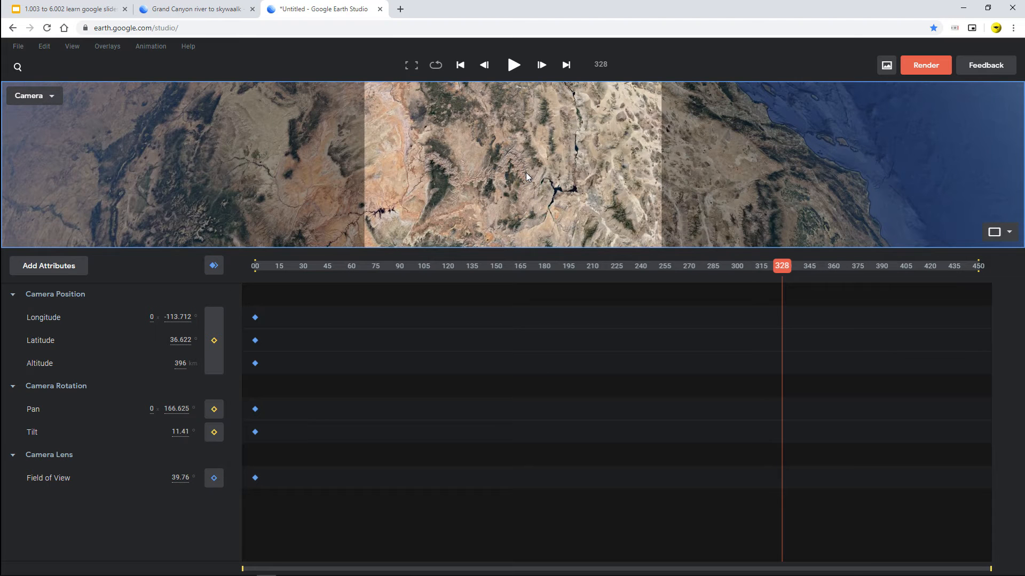
scroll(526, 173, "down", 6)
scroll(525, 172, "down", 5)
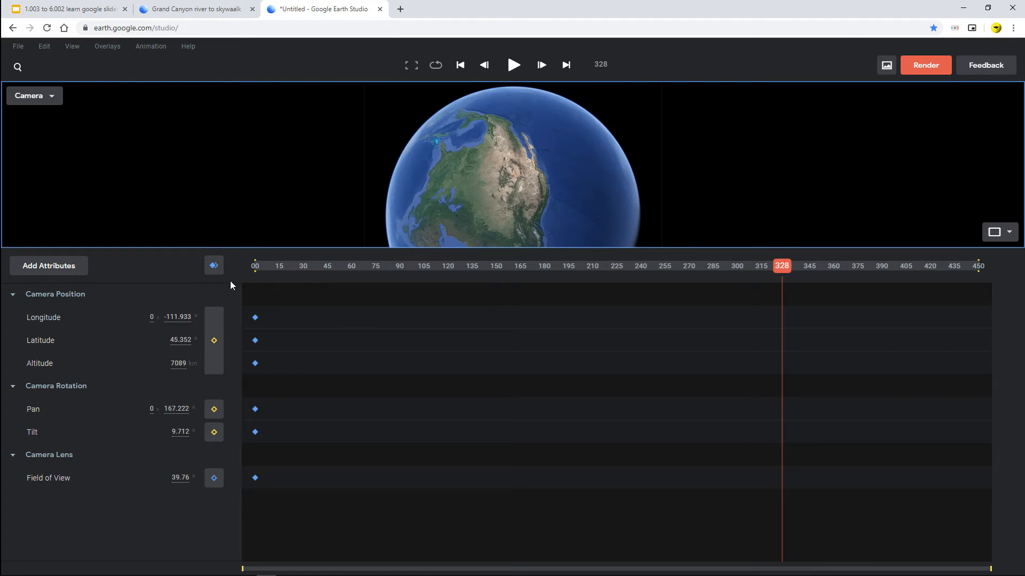
left_click(214, 265)
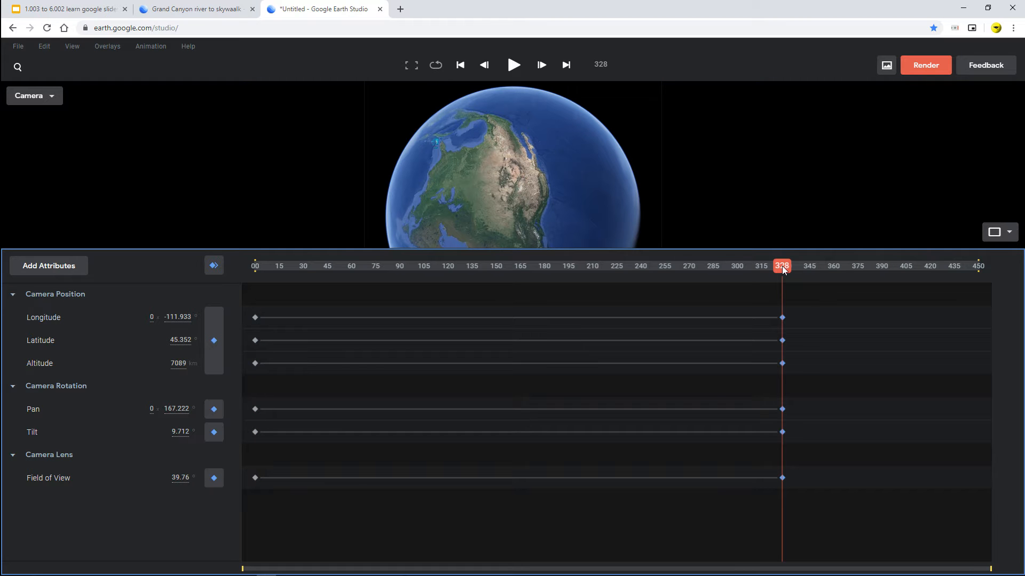
left_click_drag(783, 270, 257, 270)
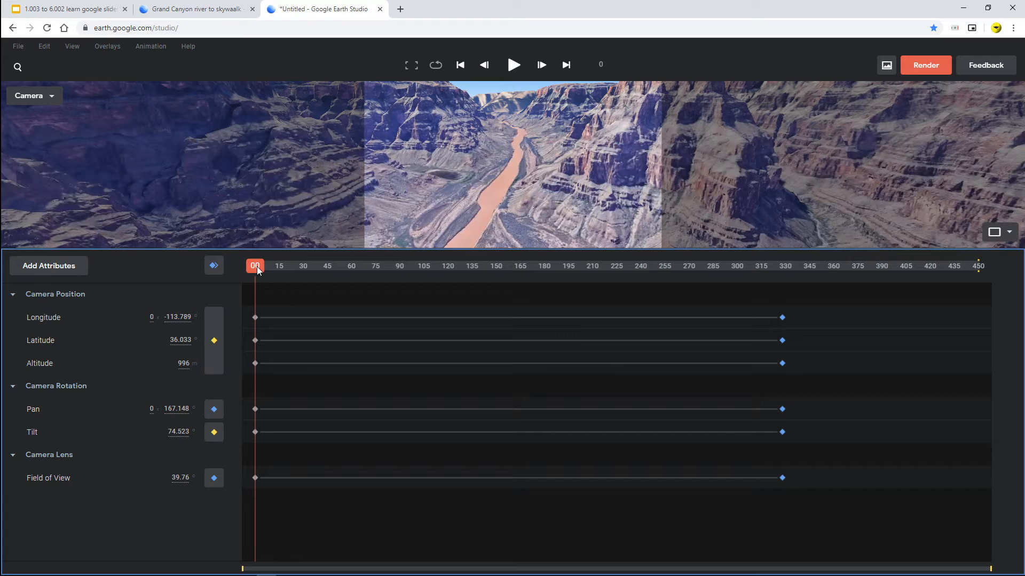
left_click_drag(258, 271, 768, 347)
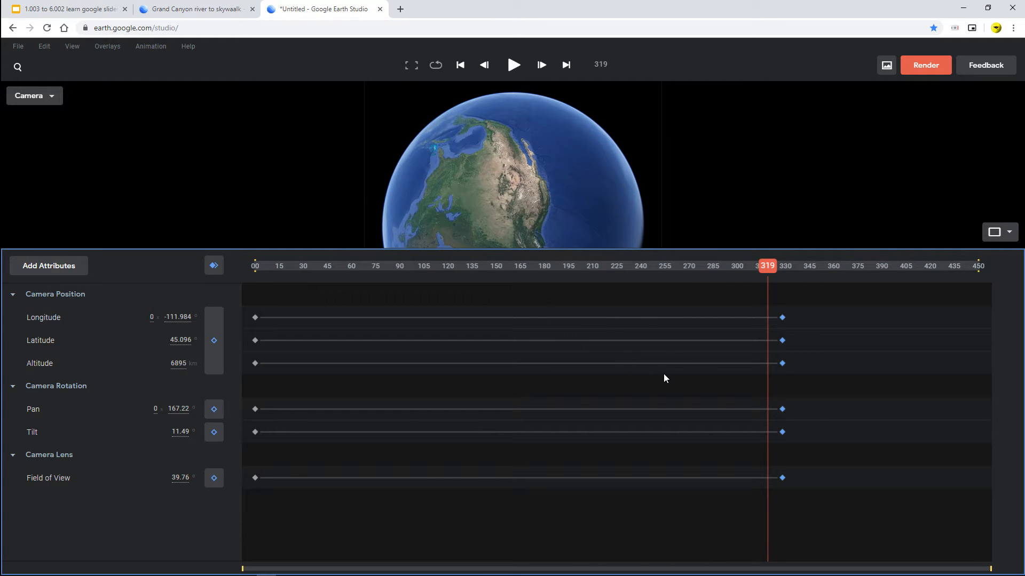
- Copy all the camera keyframes at frame 0 of the Grand Canyon project
left_click(195, 10)
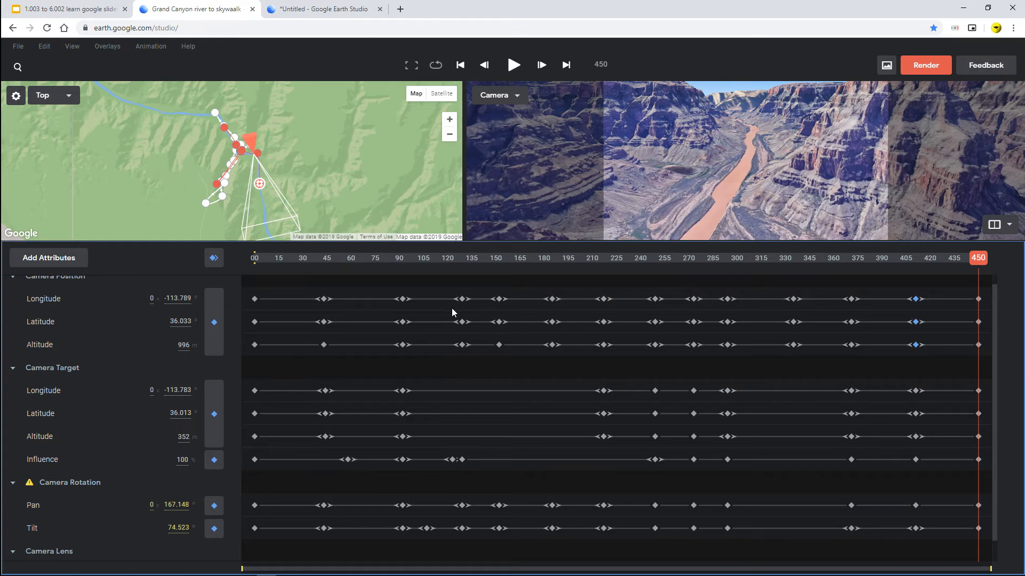
left_click_drag(981, 259, 196, 271)
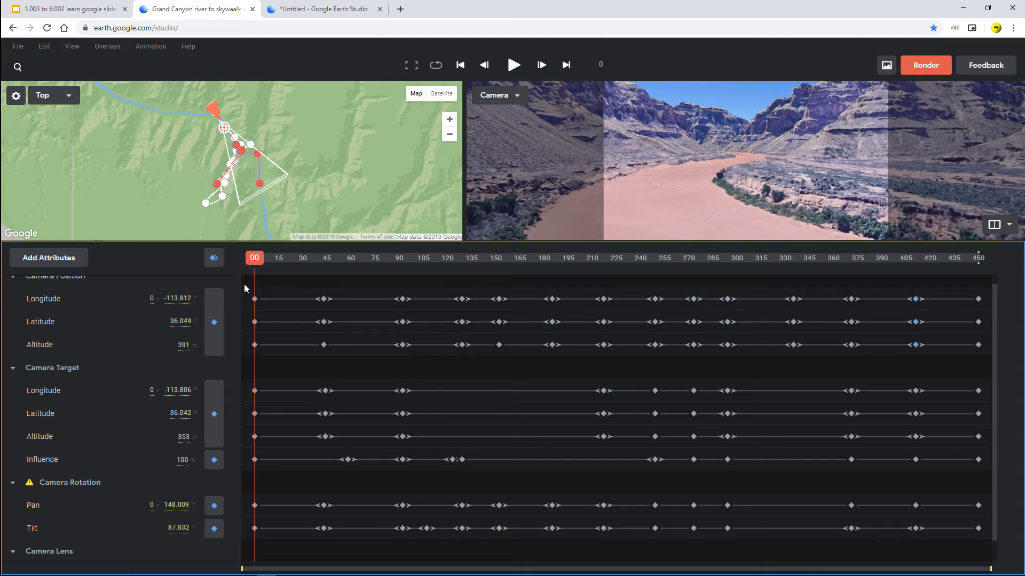
left_click_drag(244, 284, 271, 544)
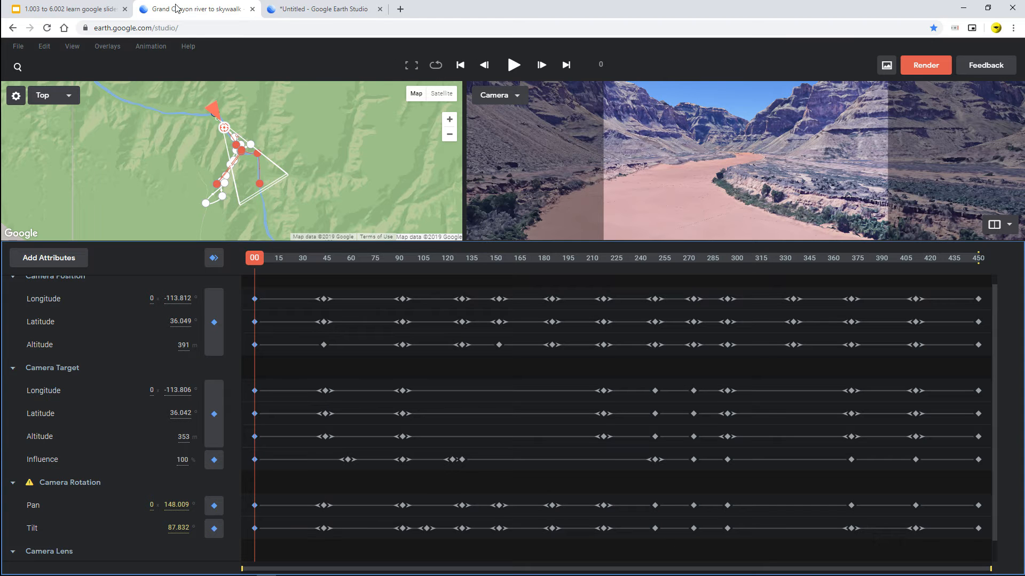
- Delete all keyframes at frames 328 and 0 in the untitled project
left_click(313, 9)
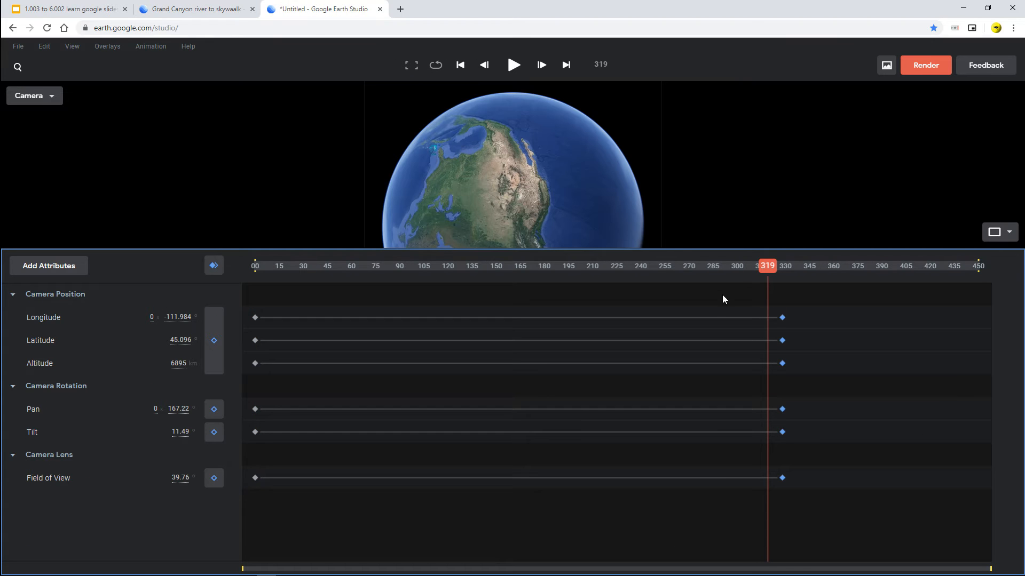
left_click_drag(722, 294, 833, 506)
key("Delete")
left_click_drag(246, 303, 277, 507)
key("Delete")
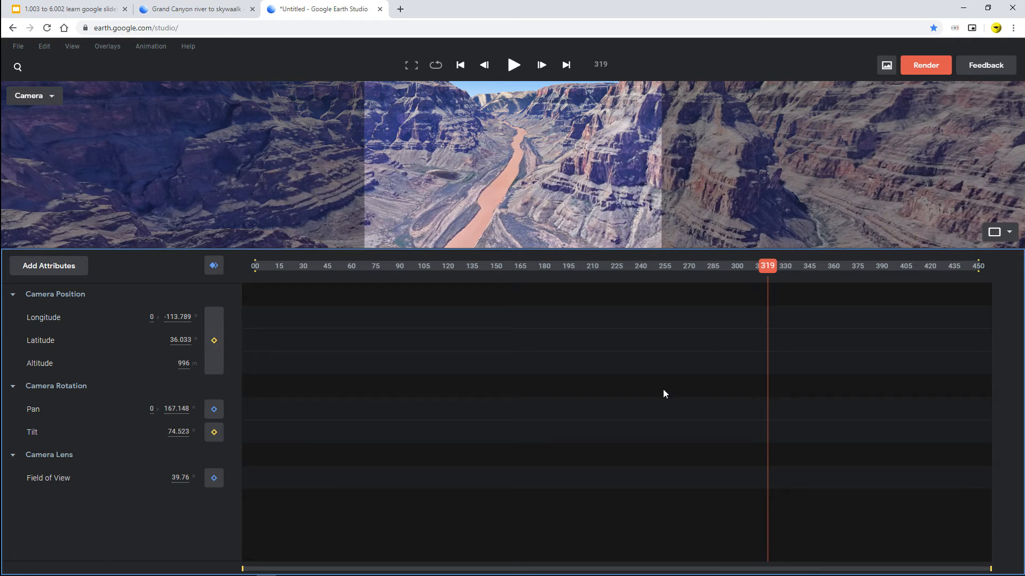
- Paste the copied Grand Canyon camera keyframes at frame 0 of the untitled project
left_click_drag(770, 268, 124, 260)
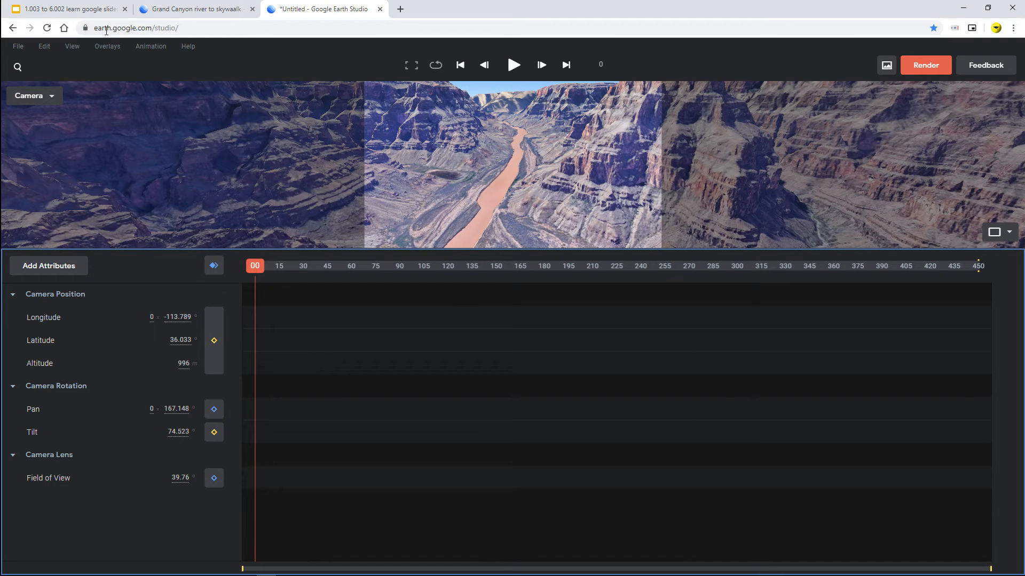
left_click(44, 46)
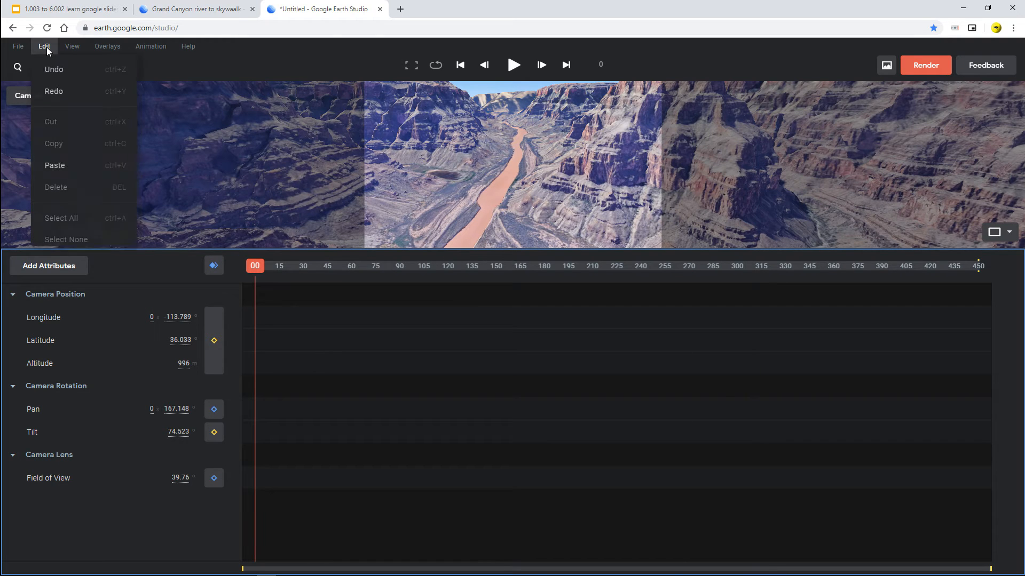
left_click(75, 172)
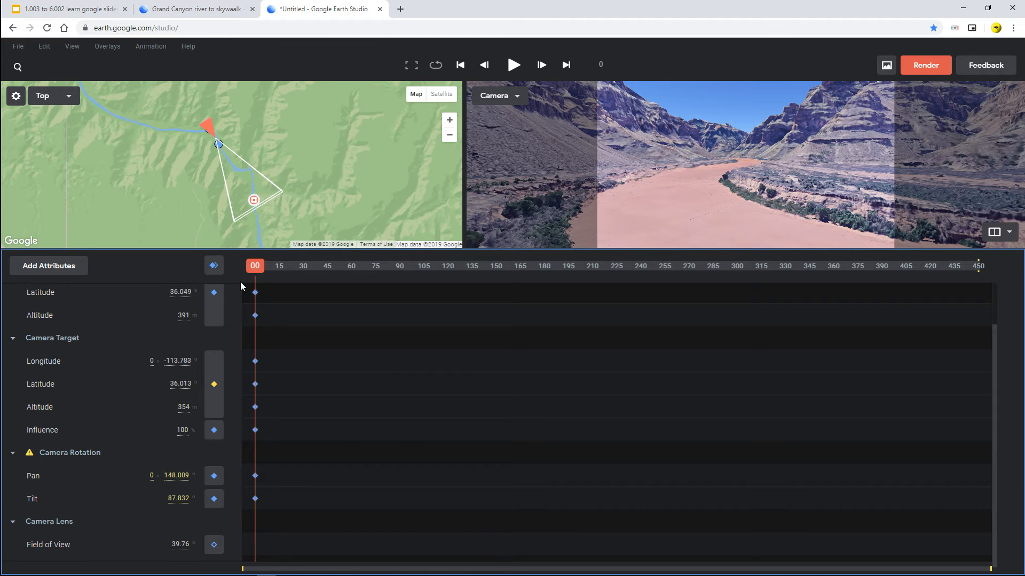
- Collapse the Camera Target and Camera Rotation groups and move all the pasted keyframes to frame 450
left_click(12, 342)
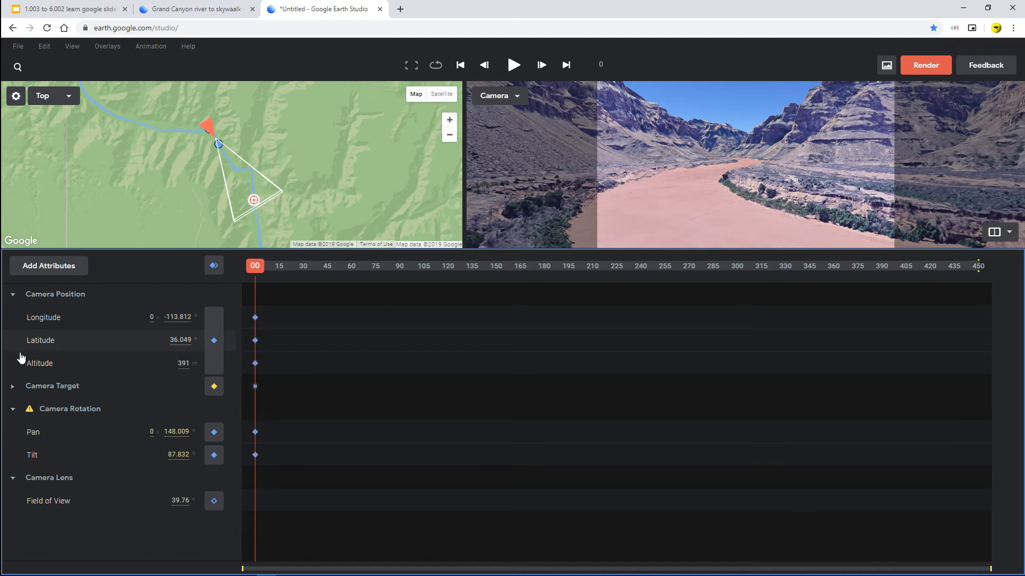
left_click(14, 411)
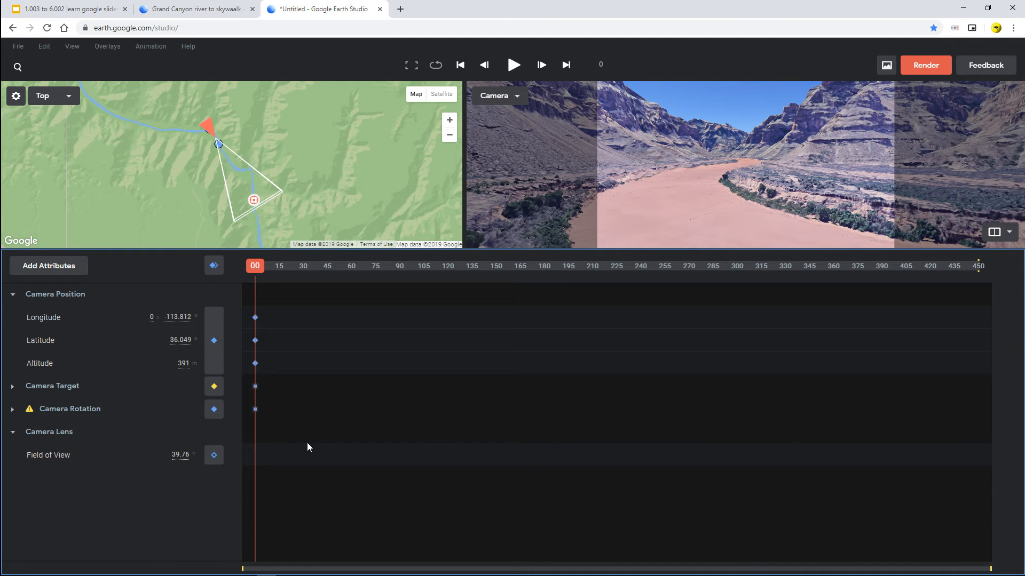
left_click_drag(243, 303, 1008, 395)
left_click_drag(260, 269, 1020, 341)
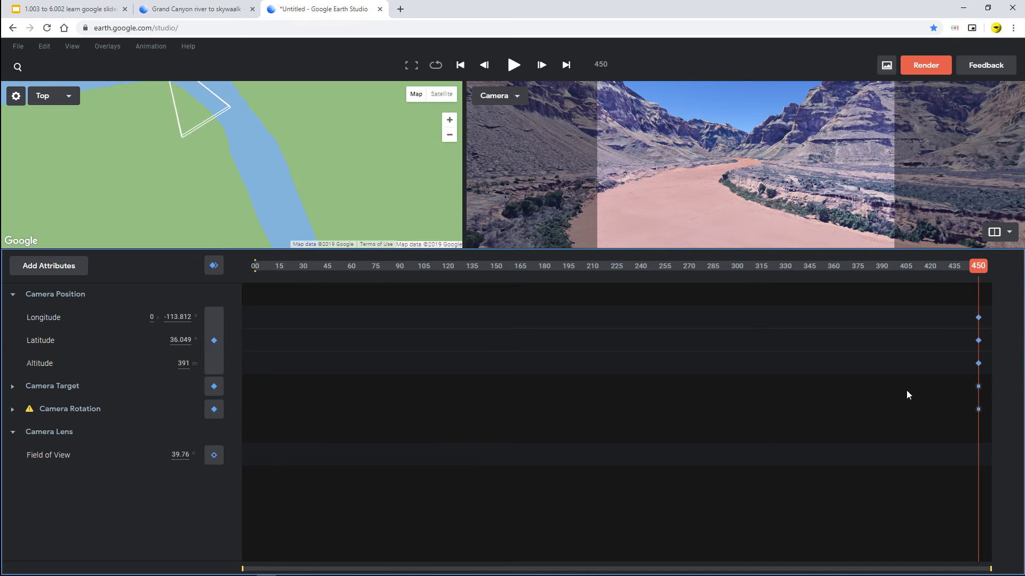
- Keyframe all attributes at frame 0 with the camera pulled out to about 43609 m altitude, and scrub through to frame 450
left_click_drag(977, 268, 163, 269)
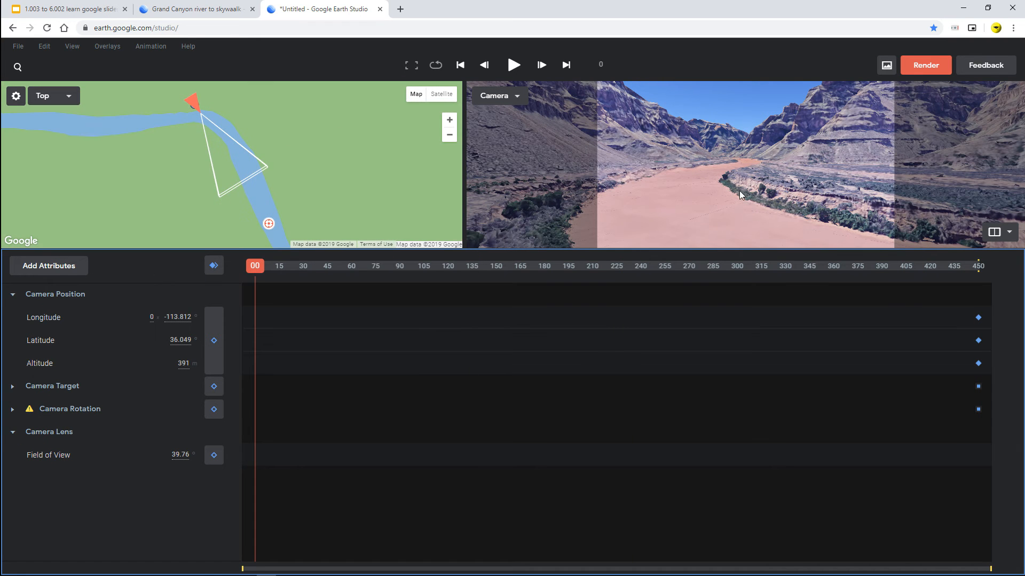
left_click_drag(738, 190, 711, 173)
scroll(712, 177, "down", 3)
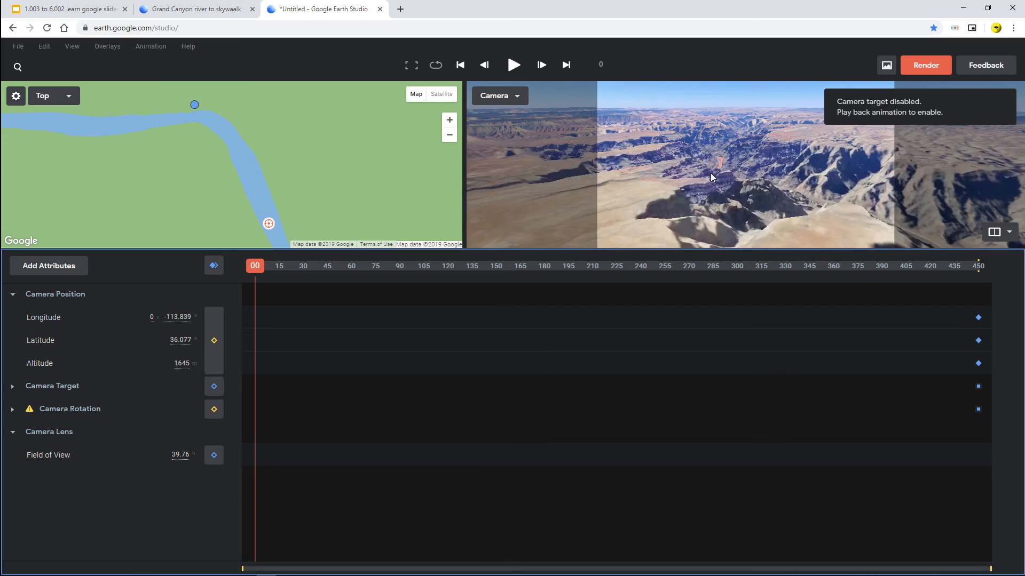
scroll(710, 173, "down", 5)
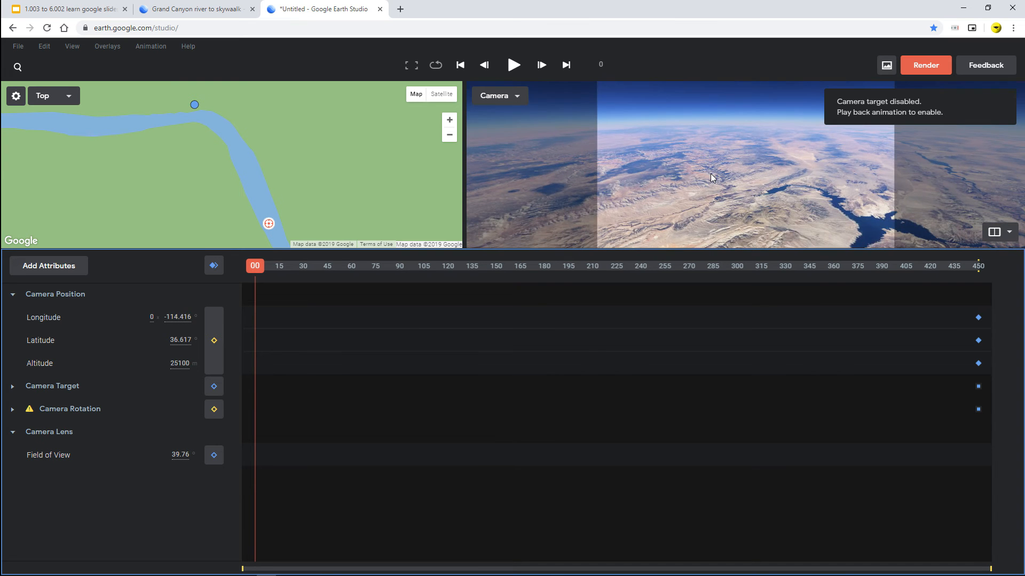
scroll(711, 177, "down", 3)
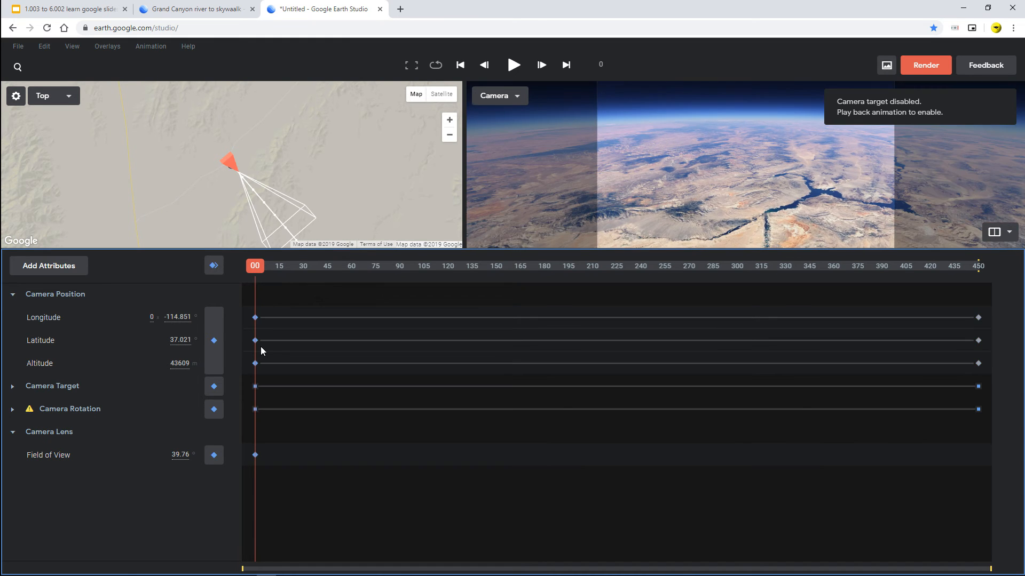
left_click_drag(255, 272, 1024, 375)
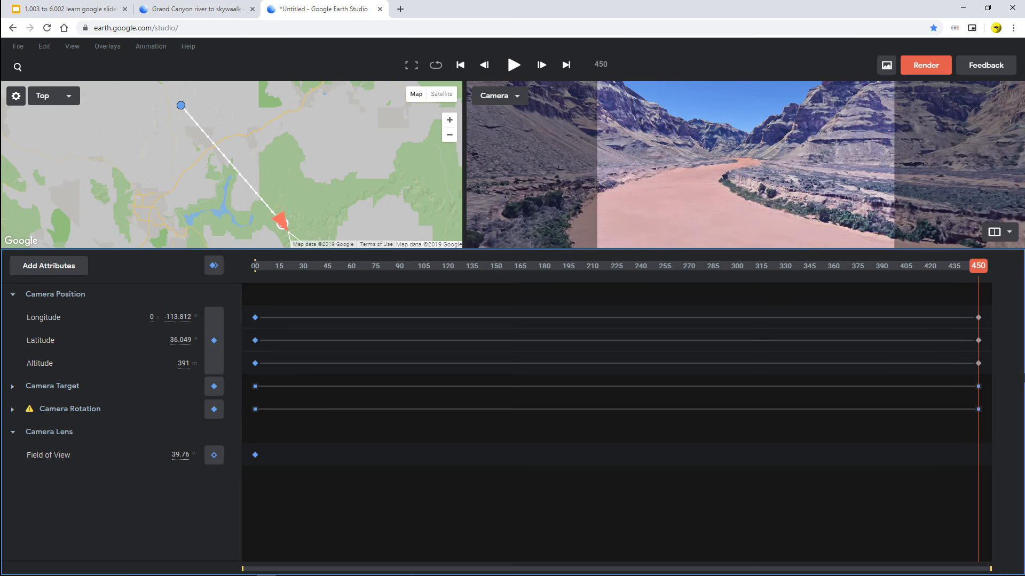
- Review the Grand Canyon animation from frame 0 to 76 and the "Storyboard last frame first" slide in Google Slides
left_click(159, 15)
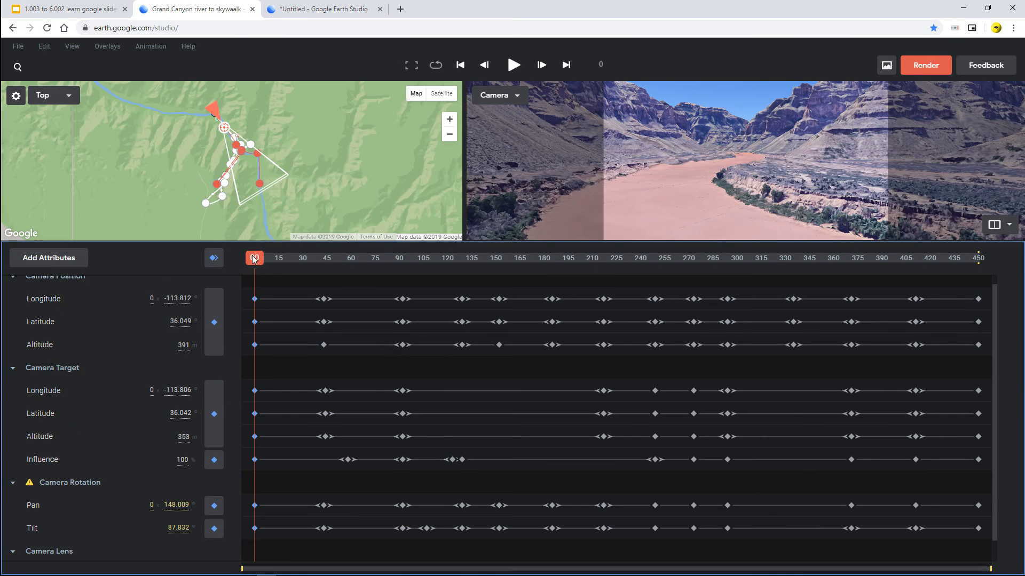
left_click_drag(254, 259, 376, 271)
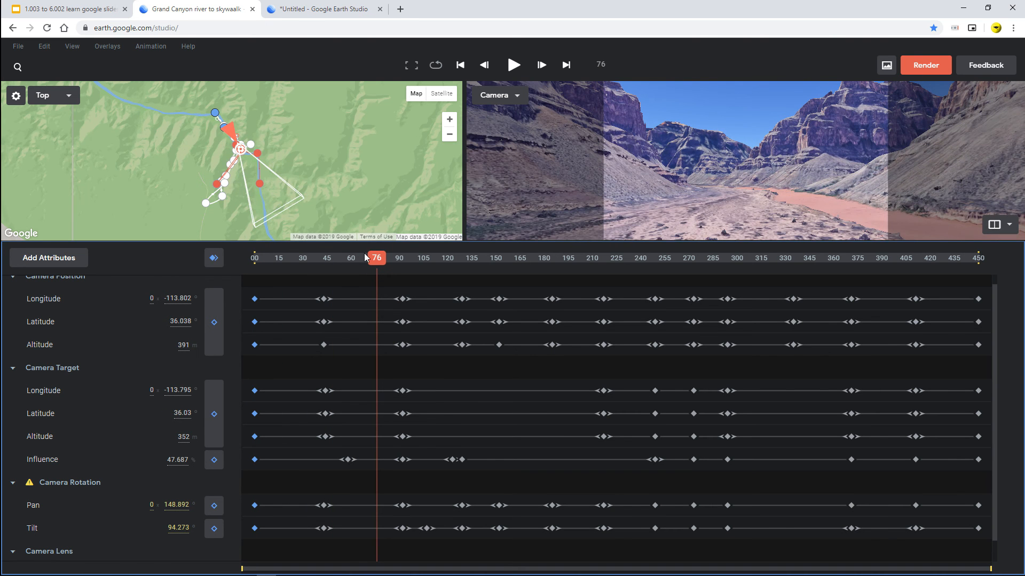
left_click(59, 10)
left_click(187, 303)
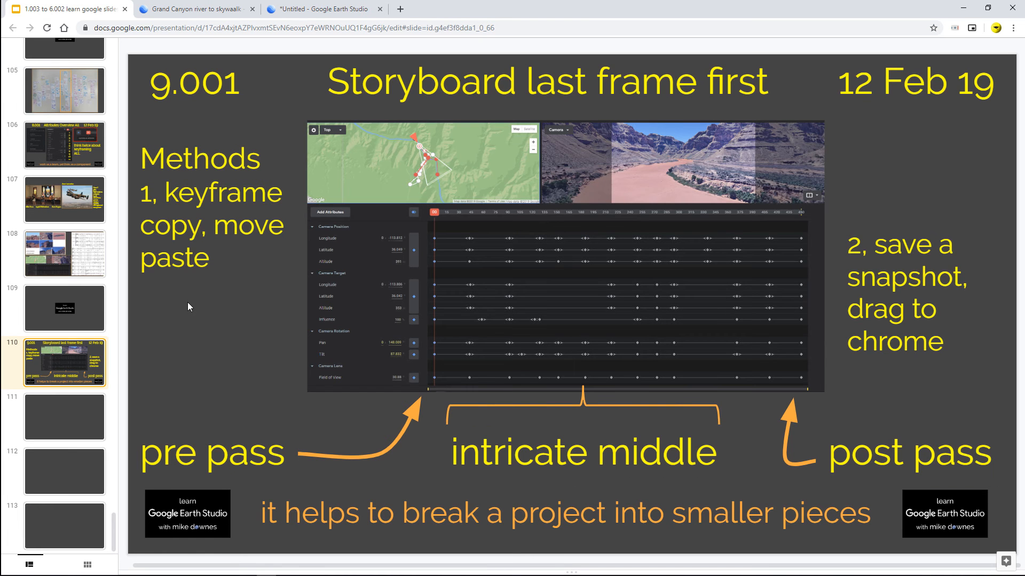